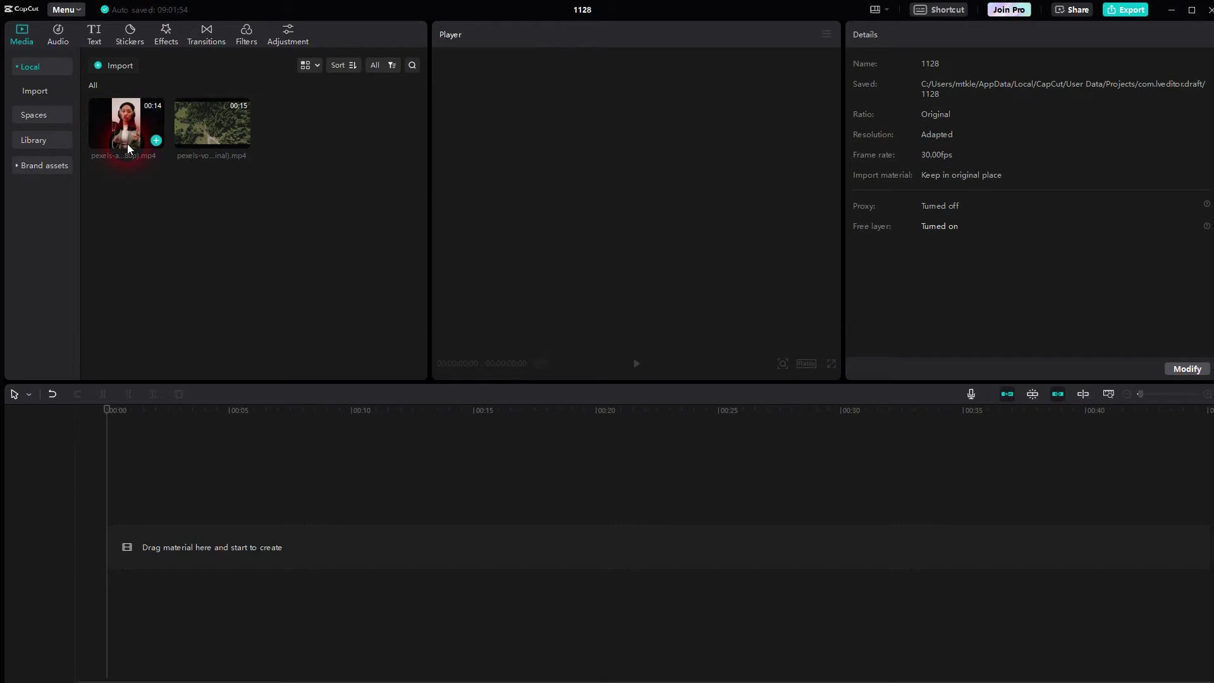
Place the portrait talking-head clip from Media on the timeline, keeping the default layout.
drag(124, 131, 304, 570)
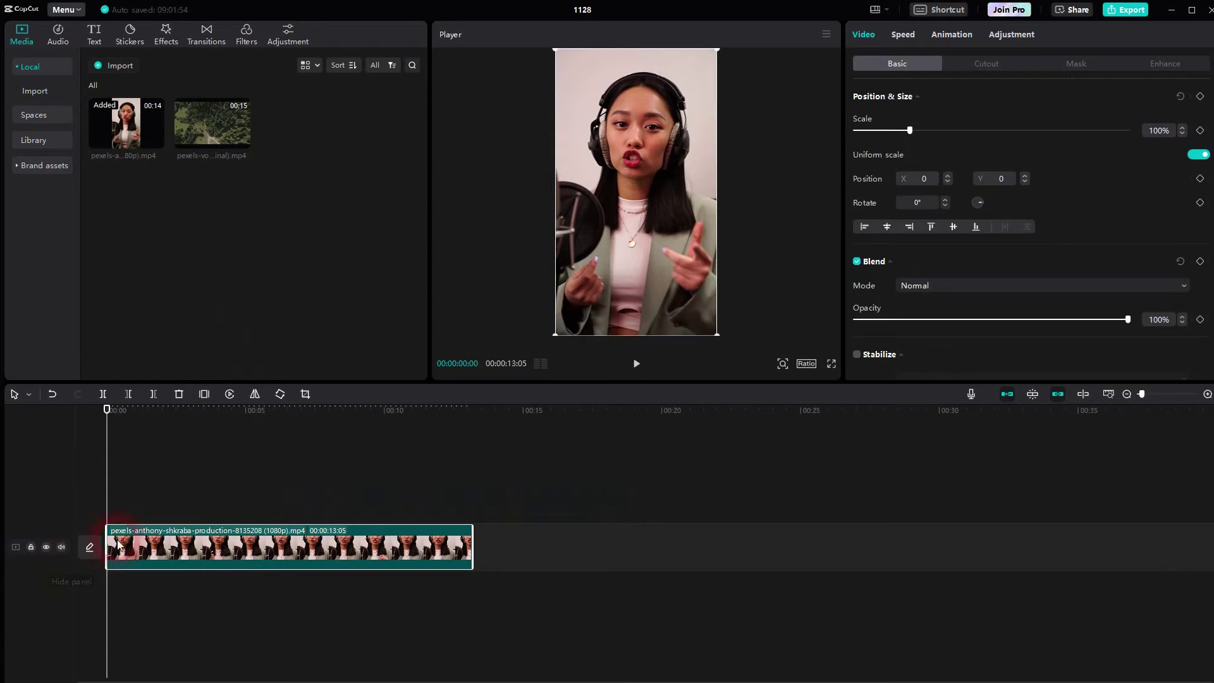
click(882, 10)
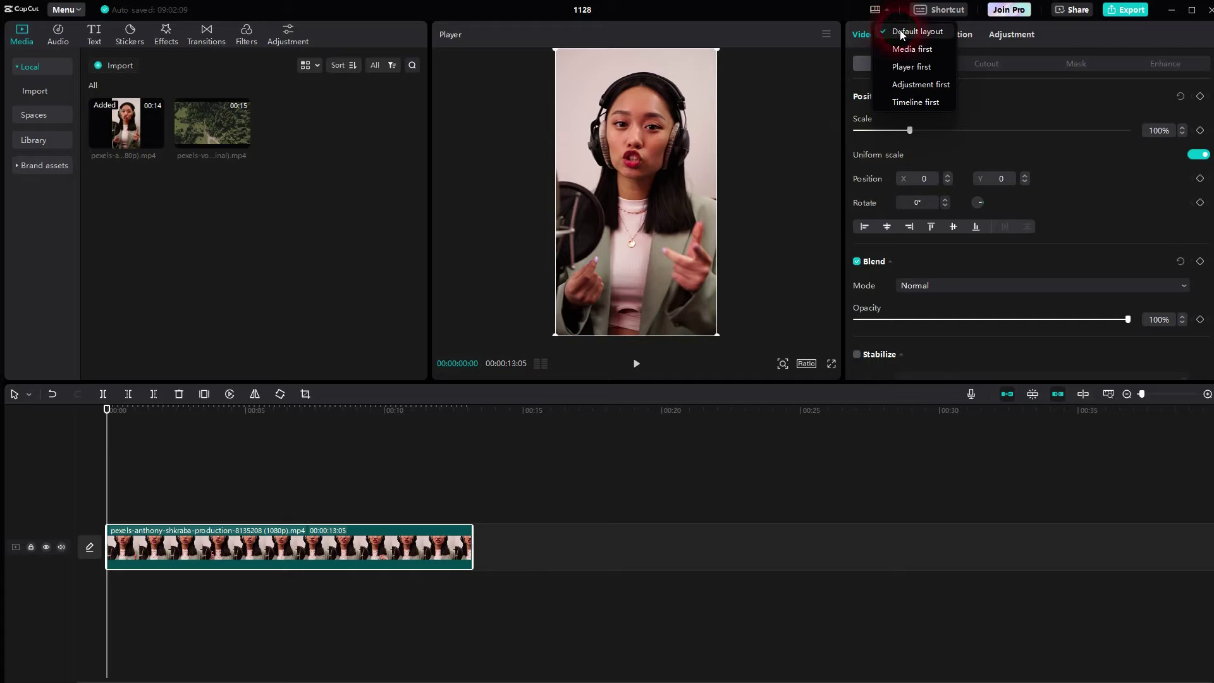
Set the talking-head clip's Canvas background to a solid white color.
click(906, 72)
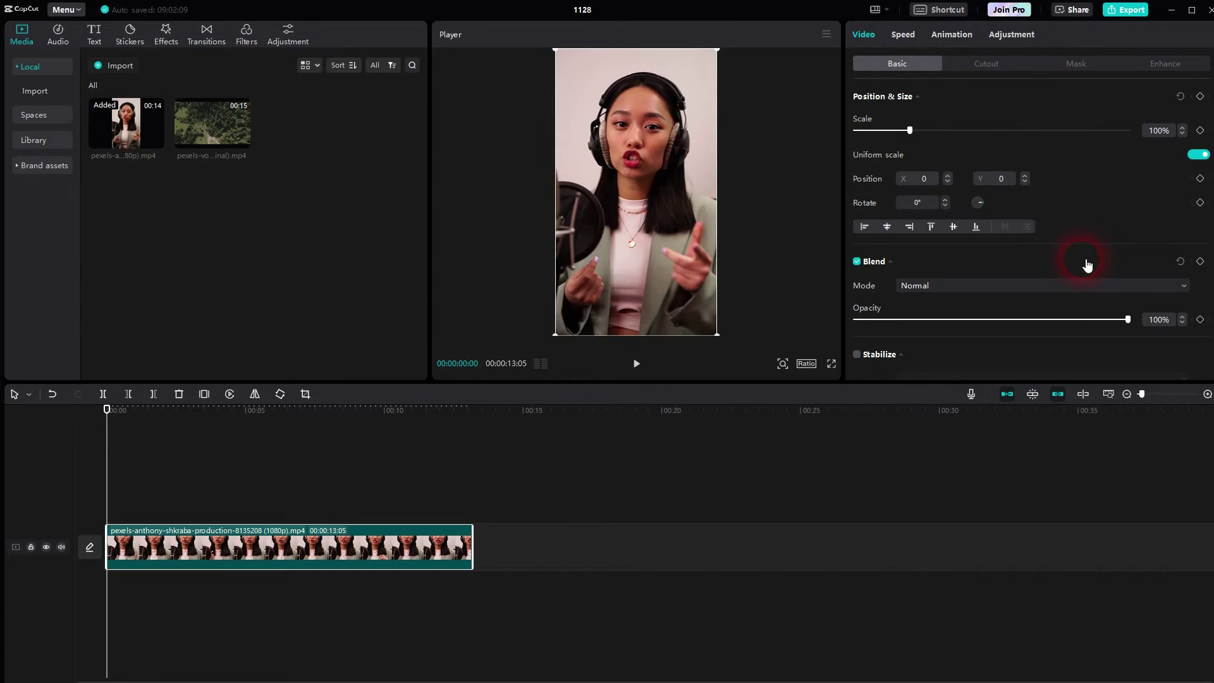
scroll(1082, 263, down, 5)
scroll(1067, 260, down, 5)
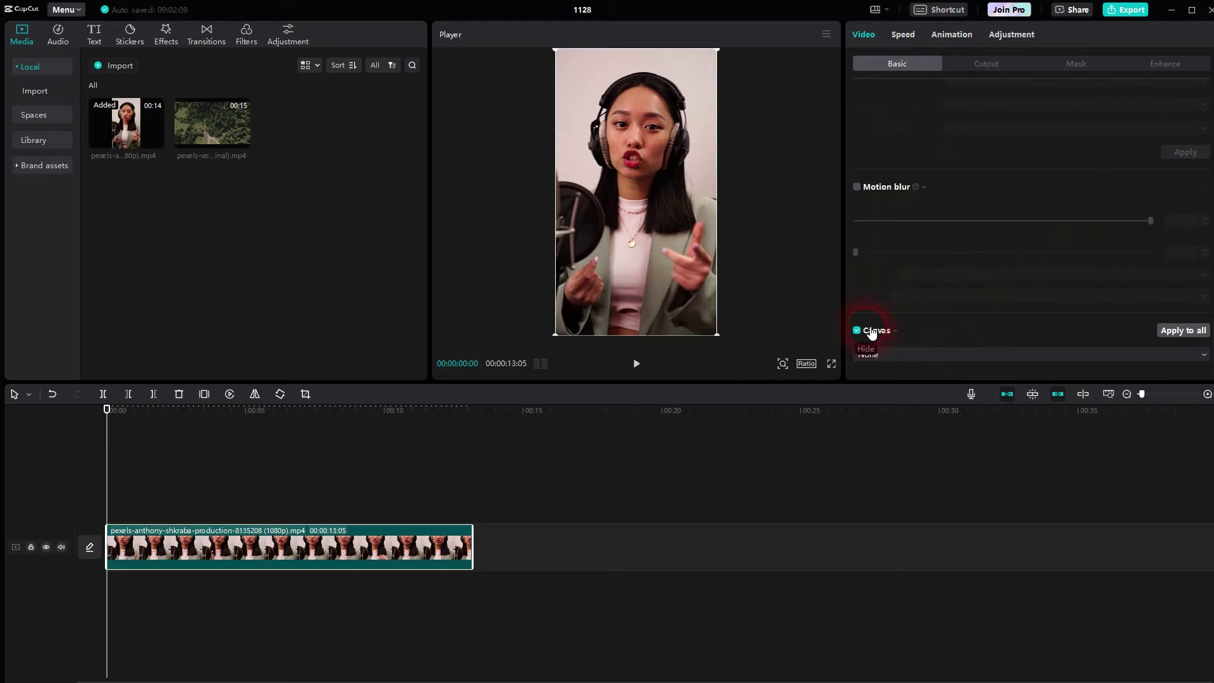
scroll(872, 329, up, 1)
scroll(949, 342, down, 1)
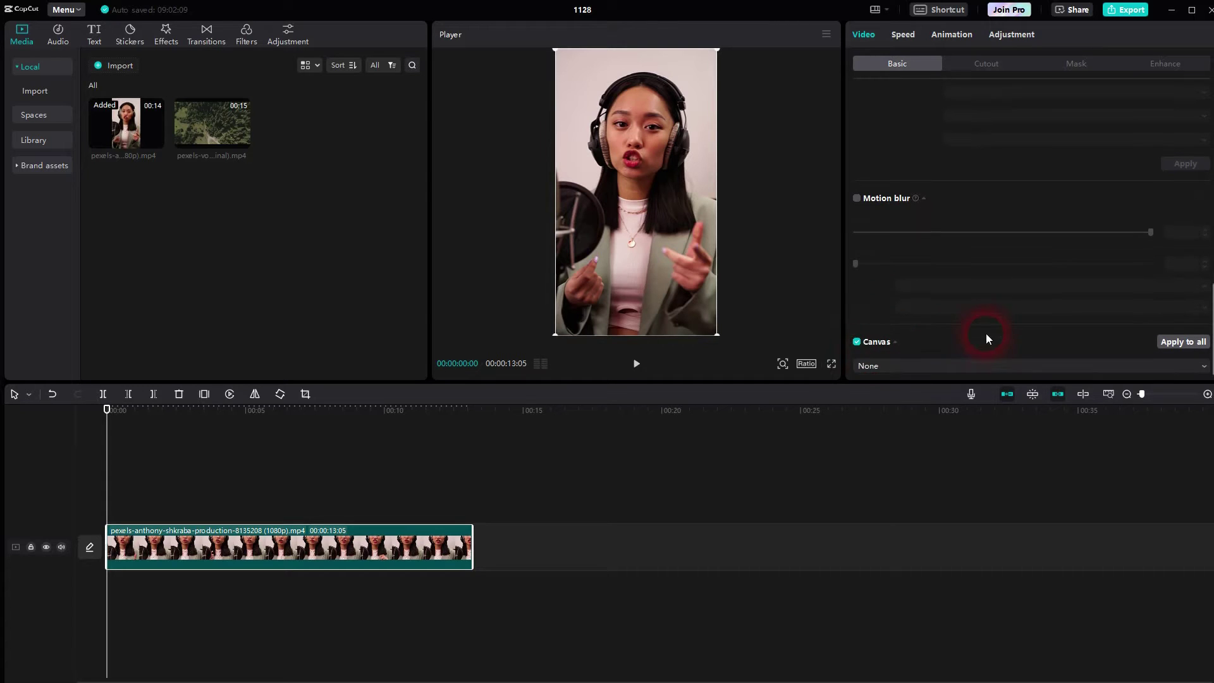
click(888, 360)
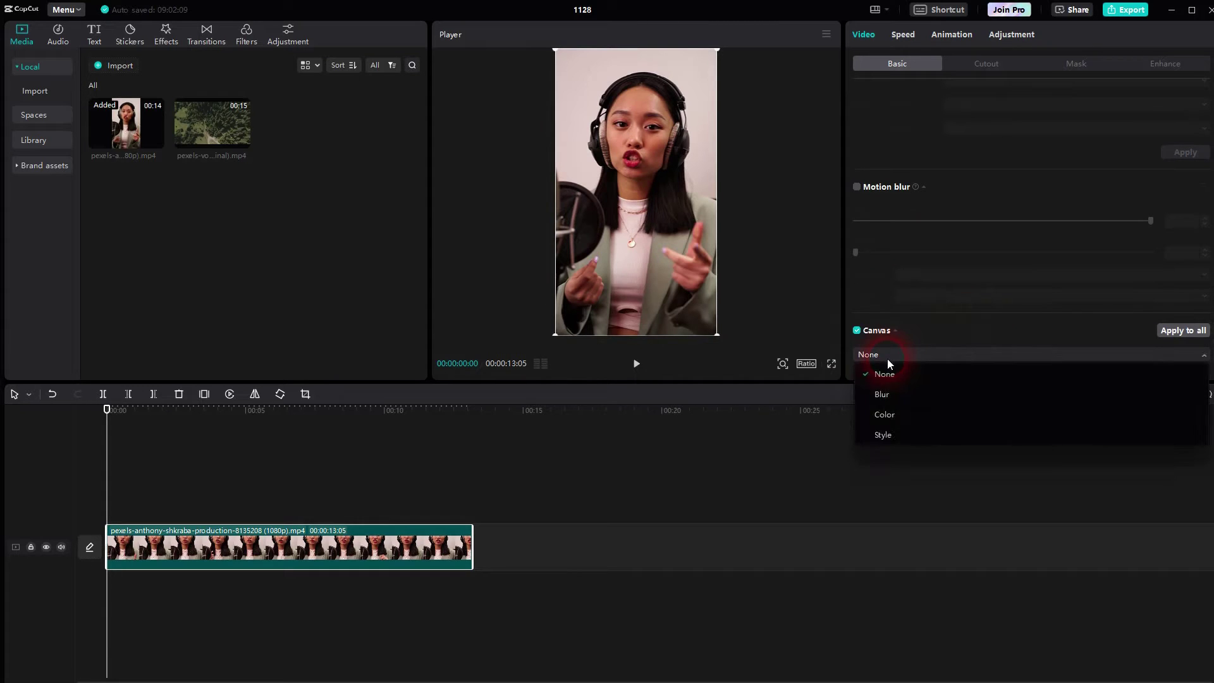
click(905, 419)
scroll(948, 342, down, 2)
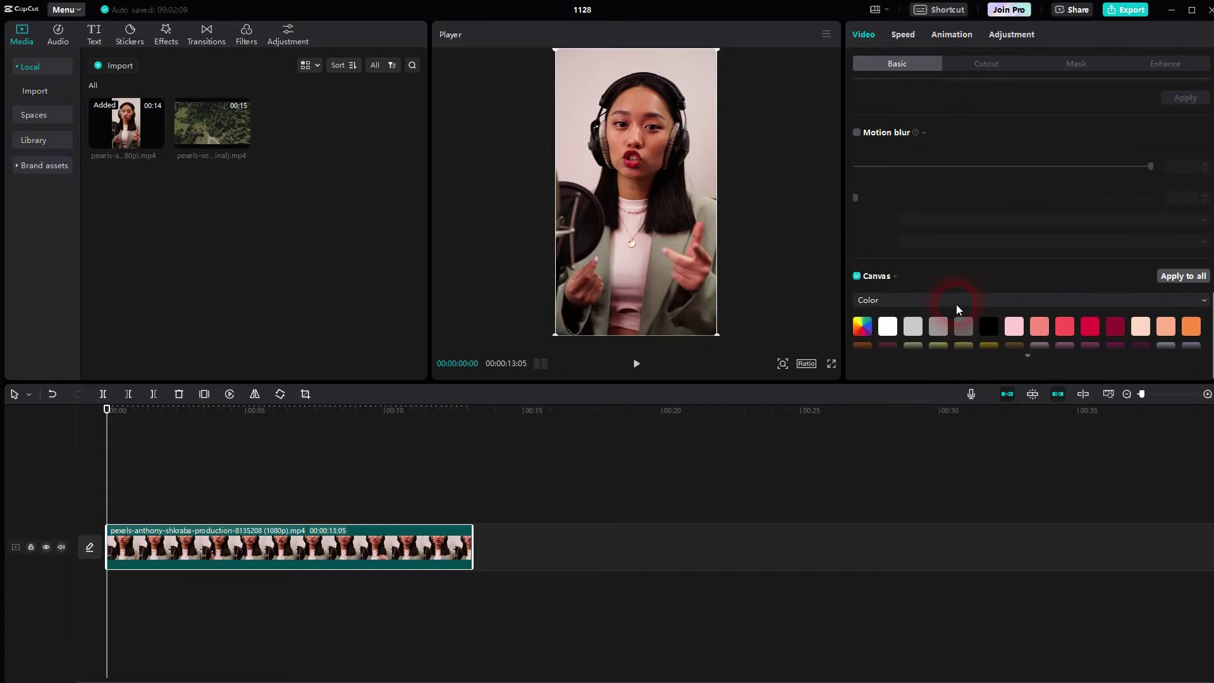
click(887, 326)
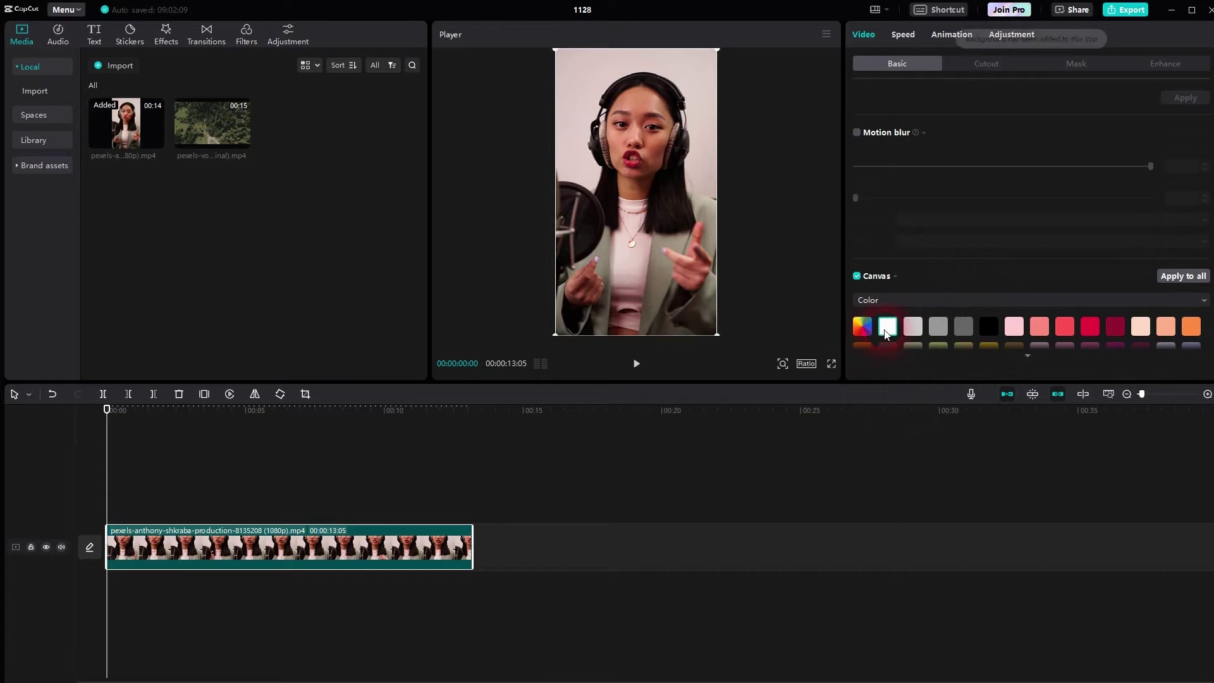
click(693, 203)
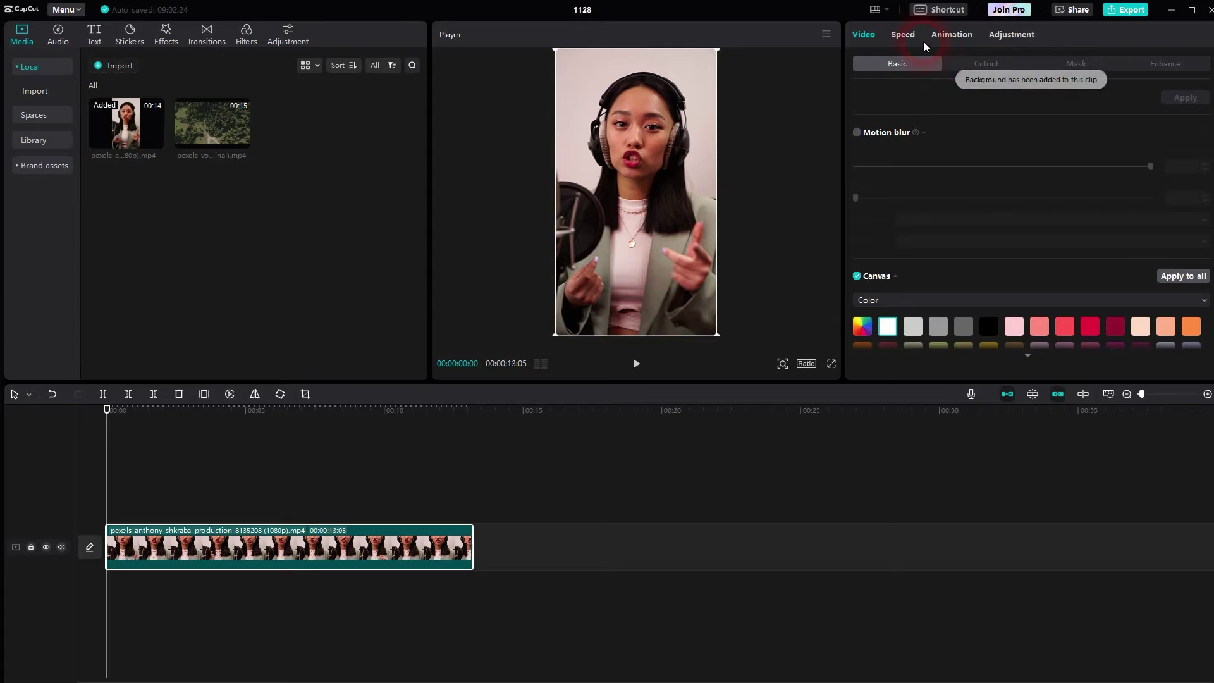
Scale the talking-head clip down to 79% so a white border frames it.
click(907, 42)
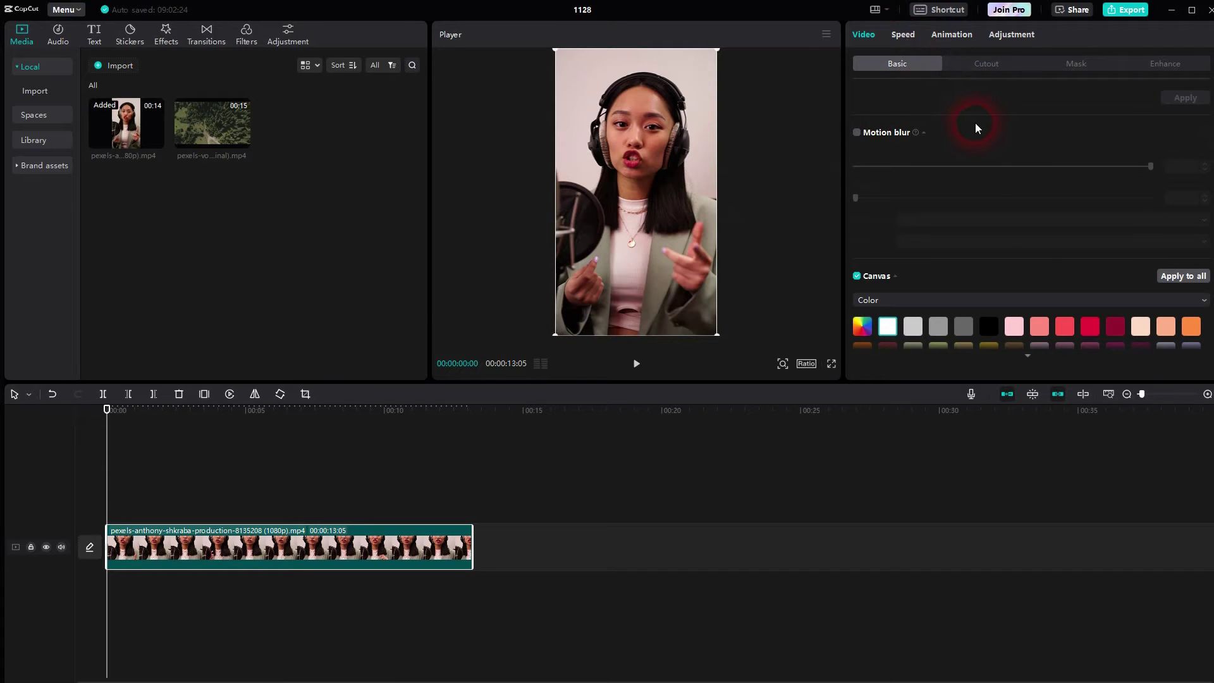
scroll(979, 133, up, 2)
scroll(978, 133, up, 3)
scroll(978, 133, up, 2)
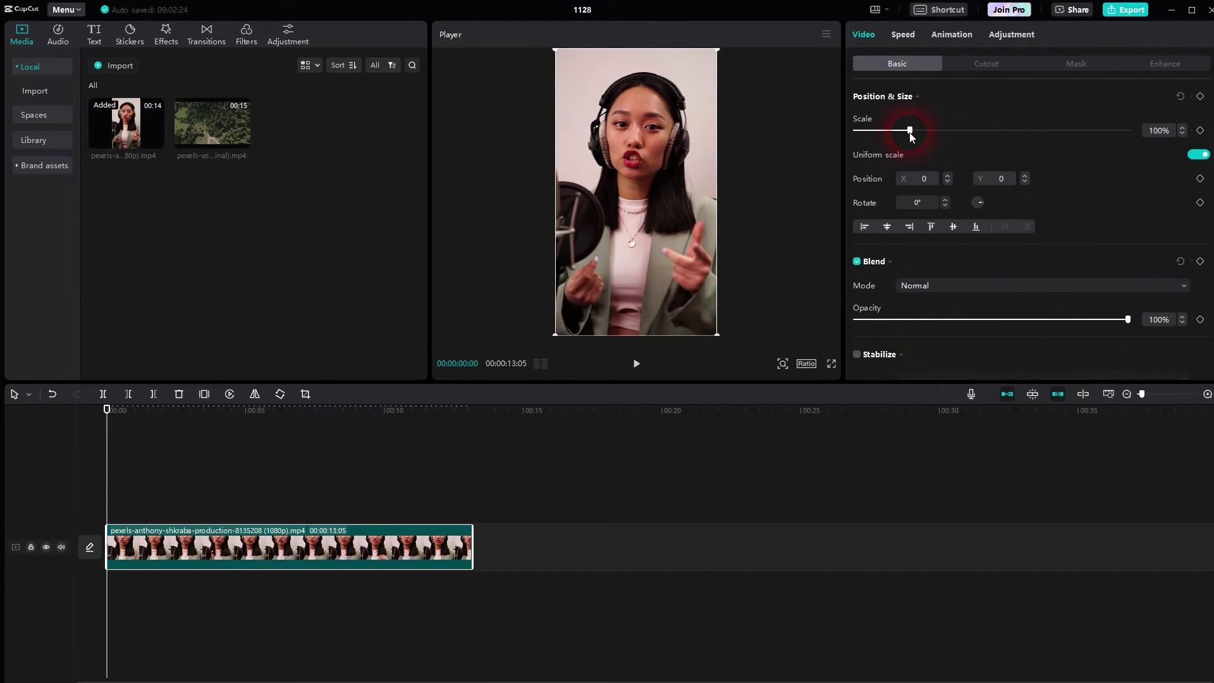
drag(913, 130, 891, 134)
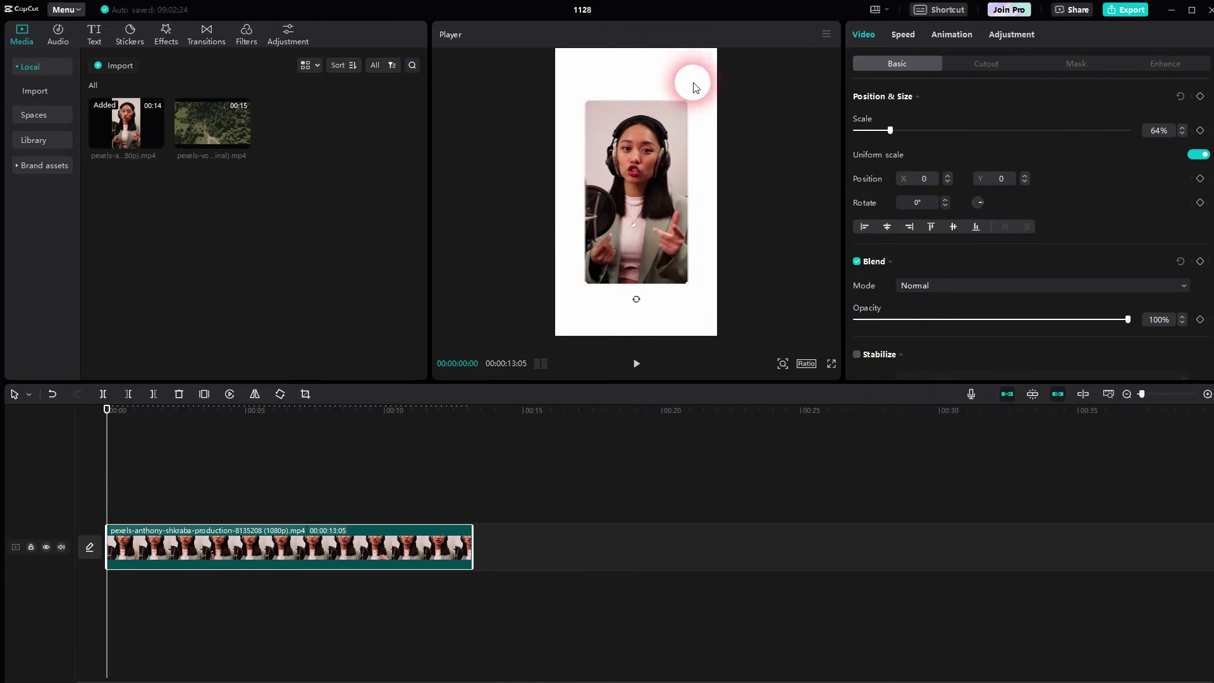
drag(890, 134, 894, 136)
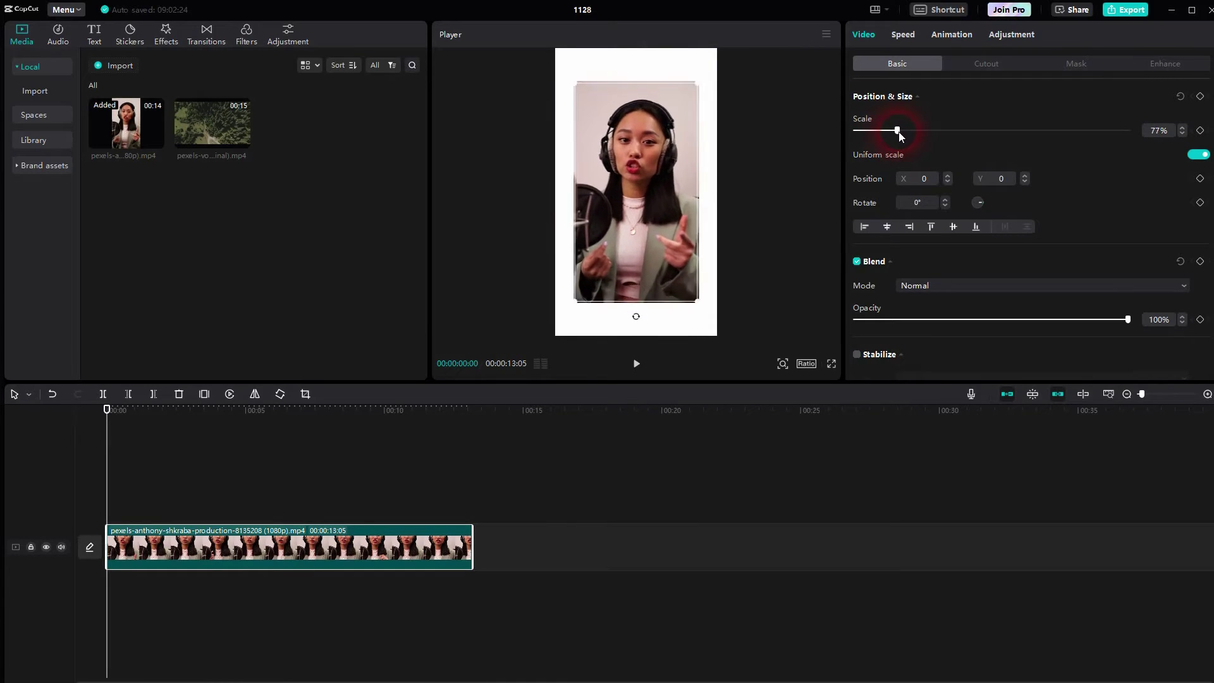
drag(894, 136, 898, 132)
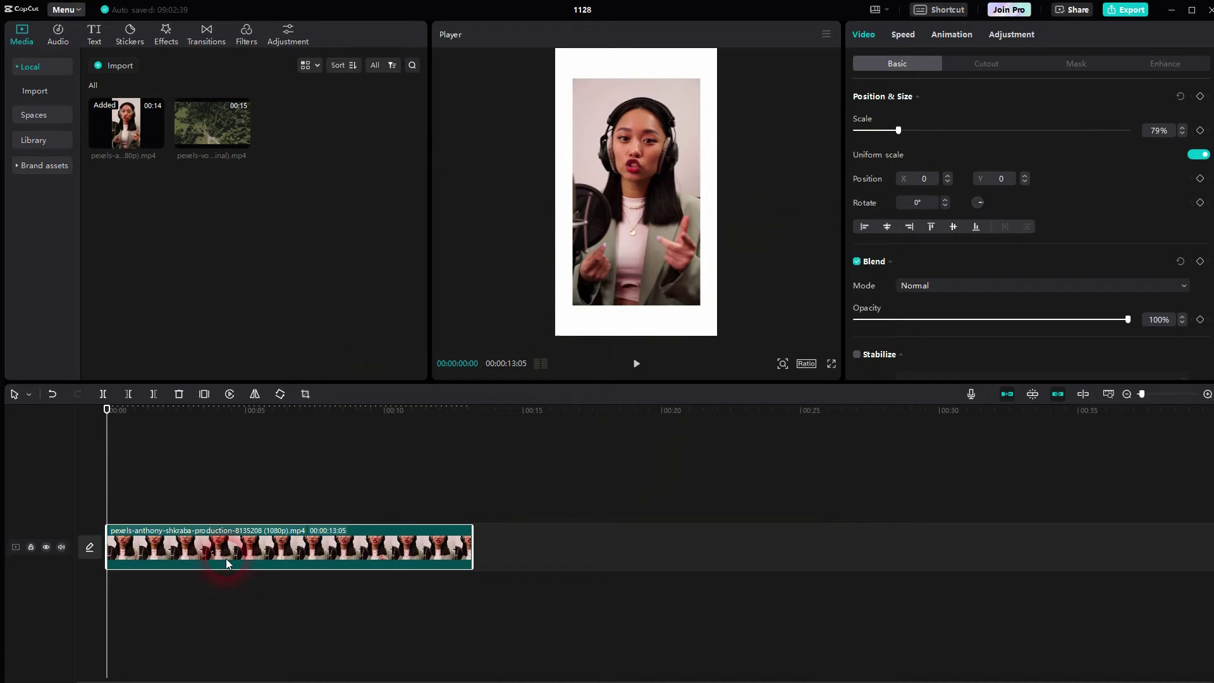
Combine the scaled talking-head clip and its white background into a compound clip.
right_click(280, 552)
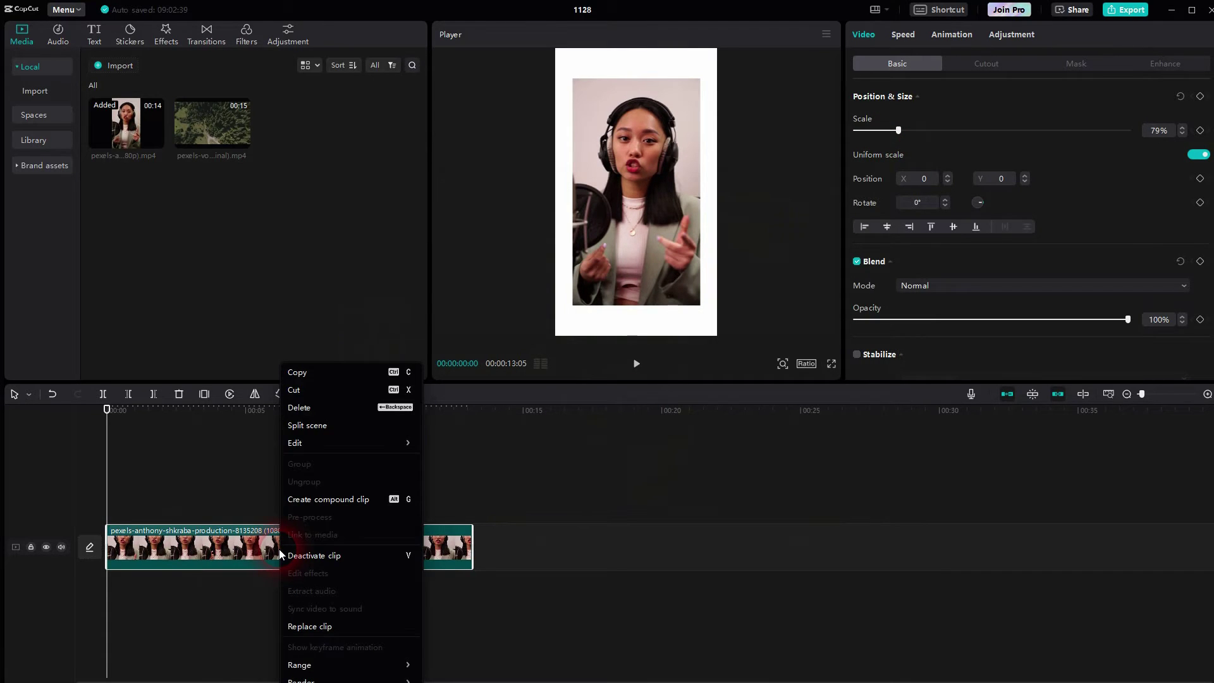
click(352, 503)
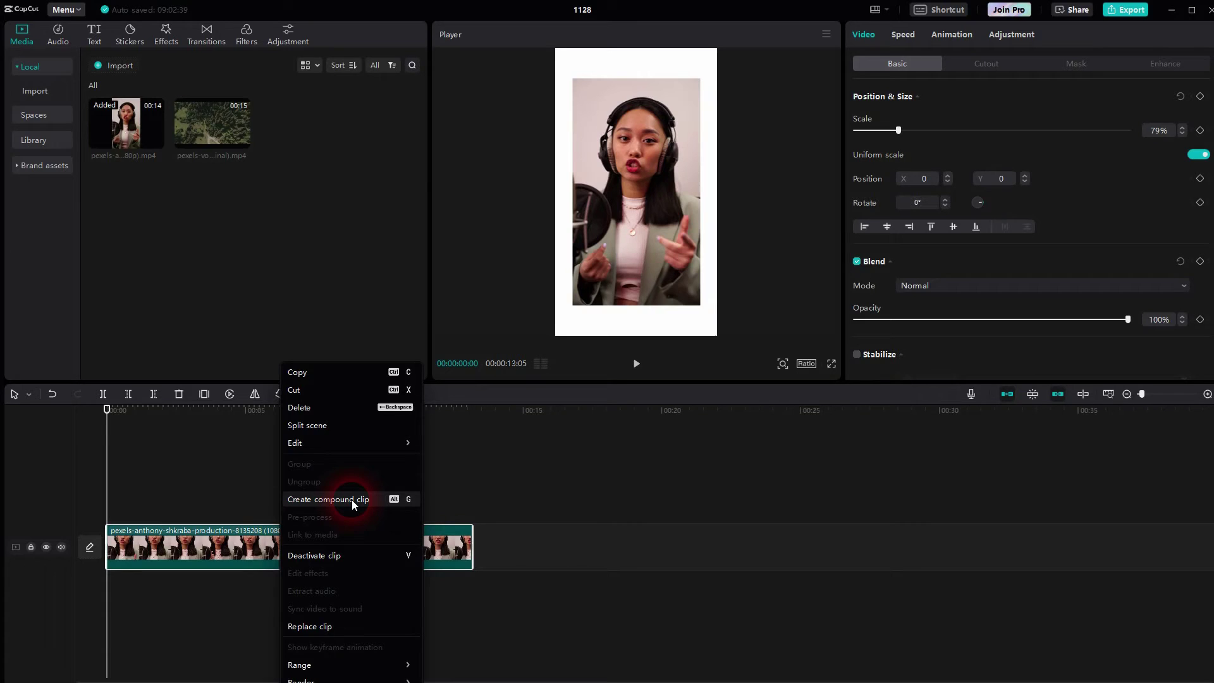
click(352, 500)
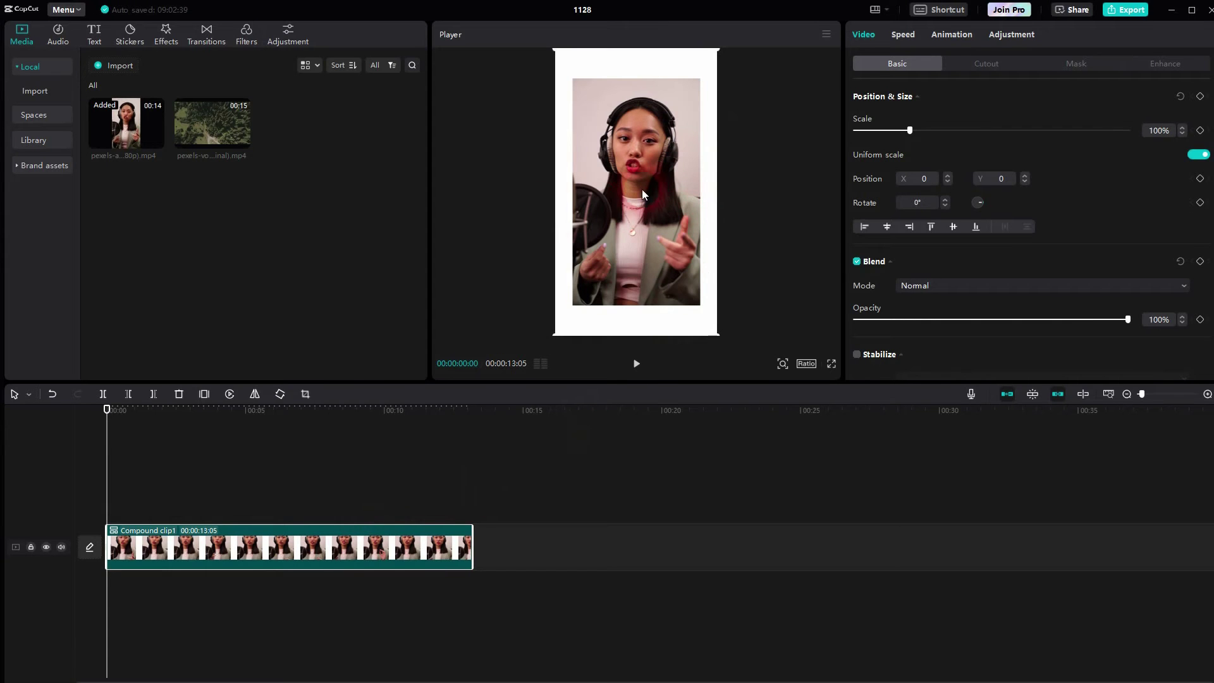
Crop a little off the compound clip's top, left, right and bottom edges, then confirm.
click(305, 395)
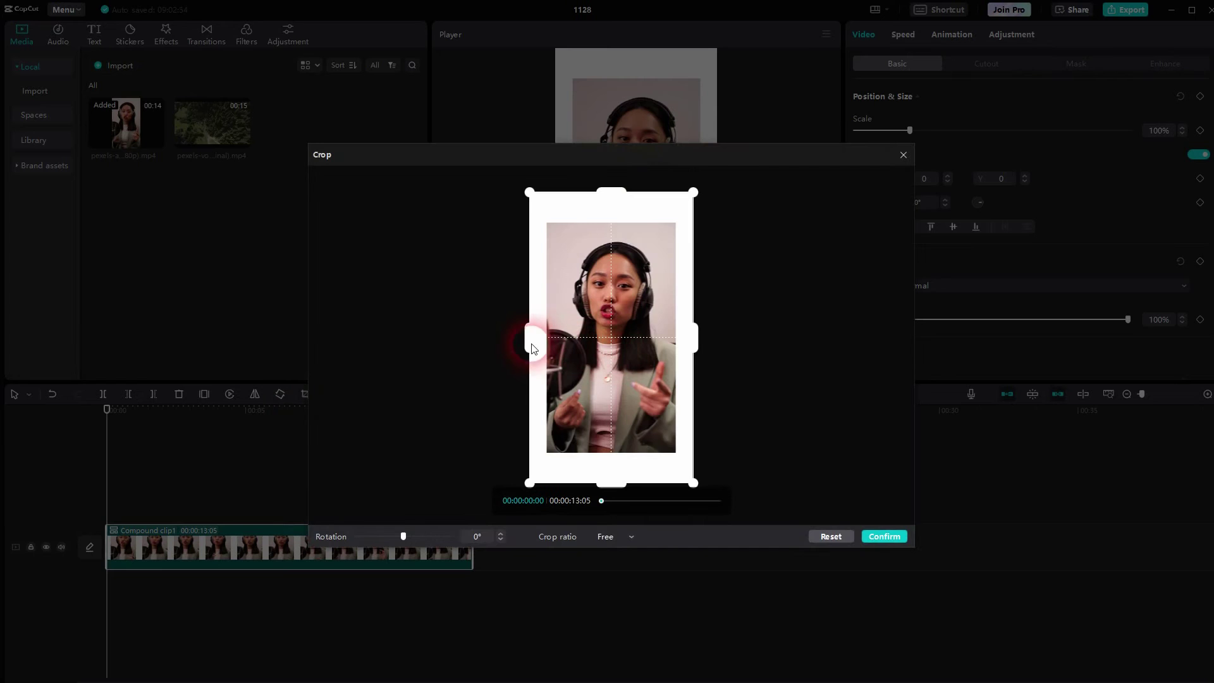
drag(608, 193, 607, 209)
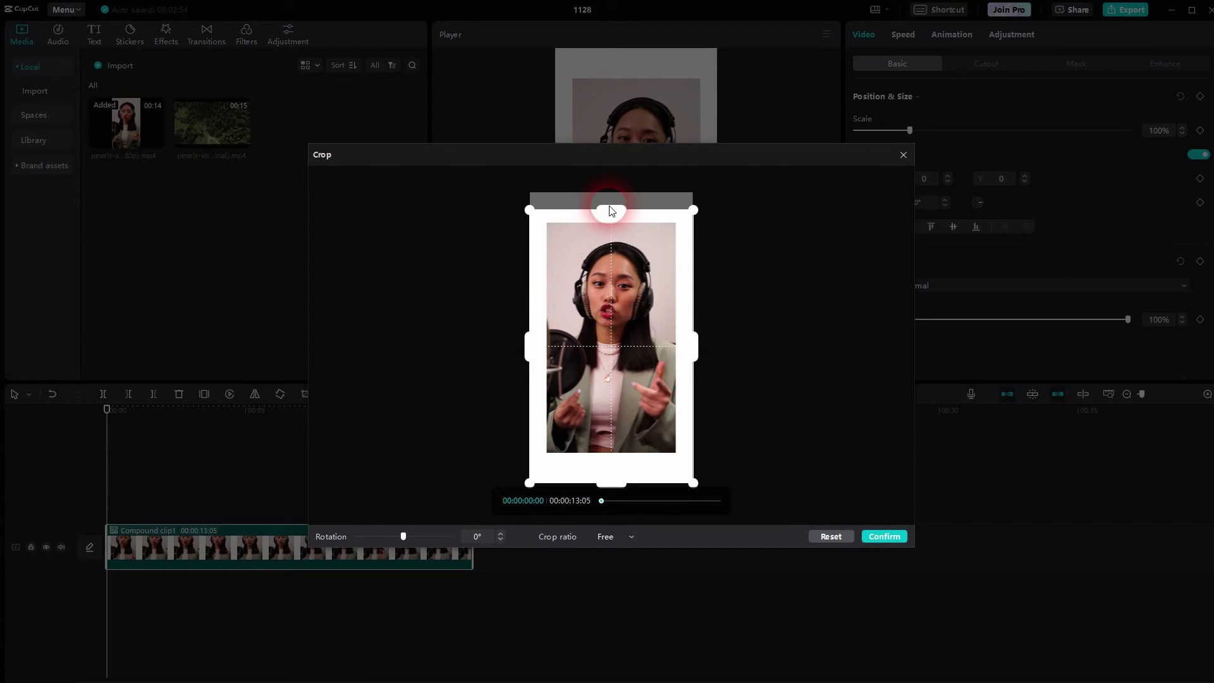
drag(531, 347, 532, 355)
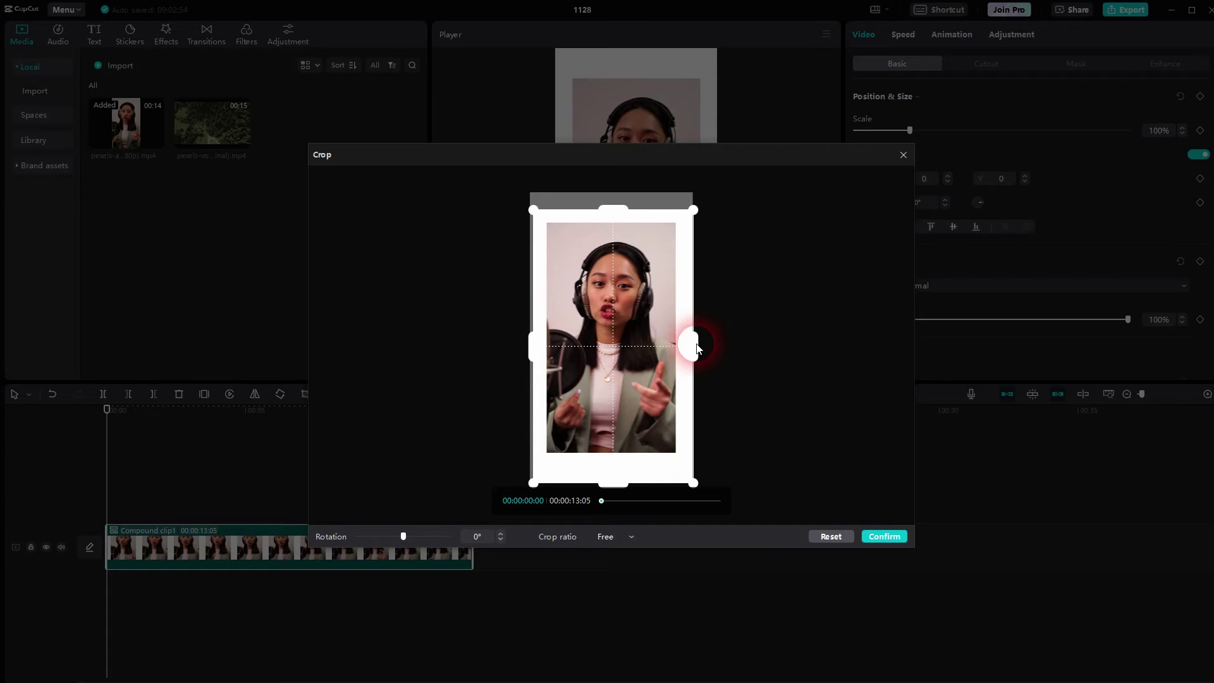
drag(697, 347, 693, 350)
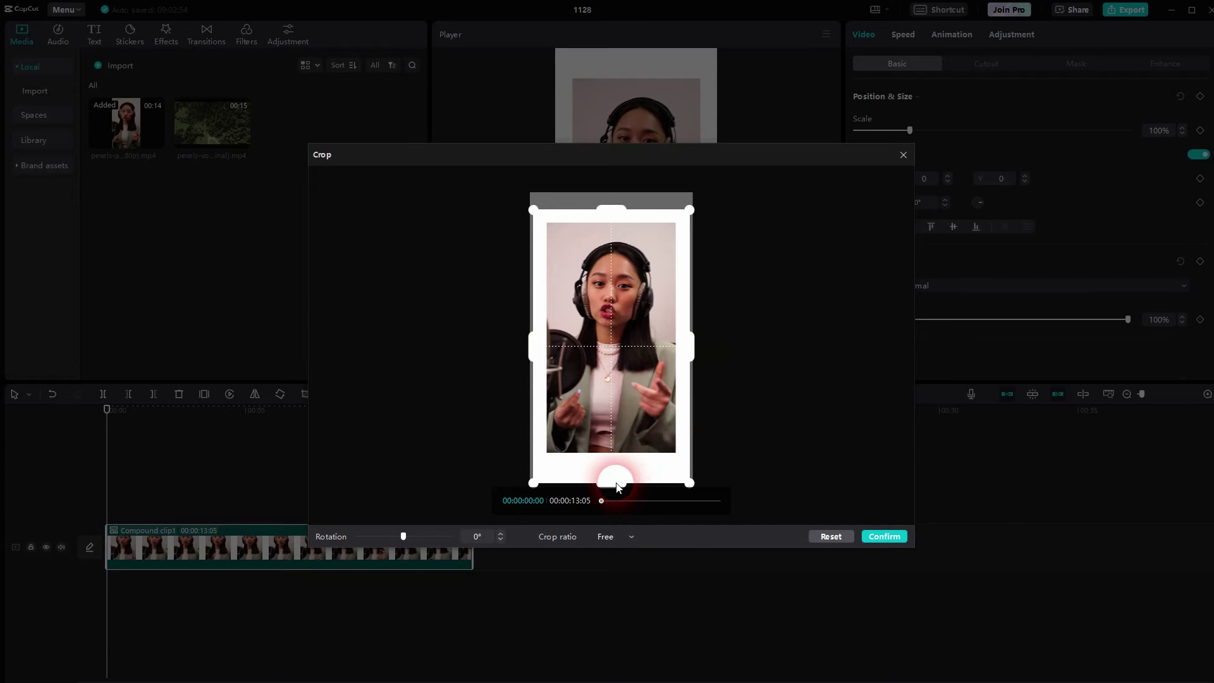
drag(612, 482, 618, 470)
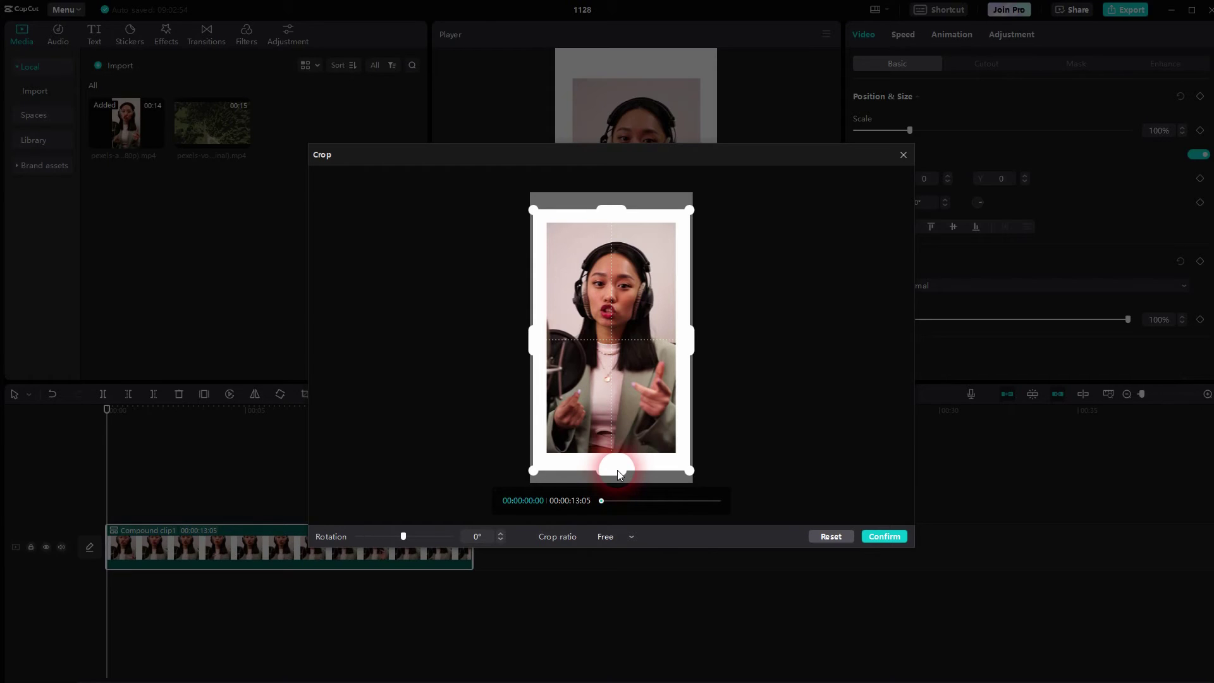
click(884, 536)
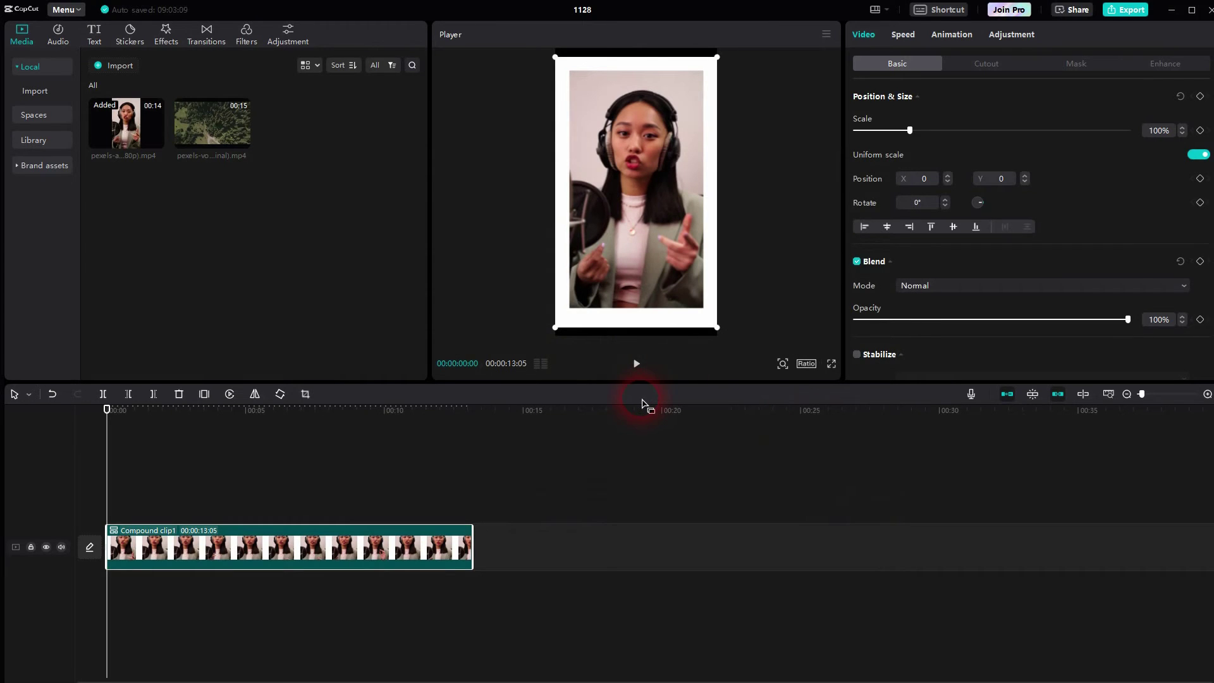
Add the aerial forest video beneath the compound clip and set the project ratio to 16:9.
mouse_move(200, 131)
mouse_down()
mouse_move(158, 503)
mouse_move(177, 507)
mouse_move(178, 470)
mouse_move(147, 501)
mouse_up()
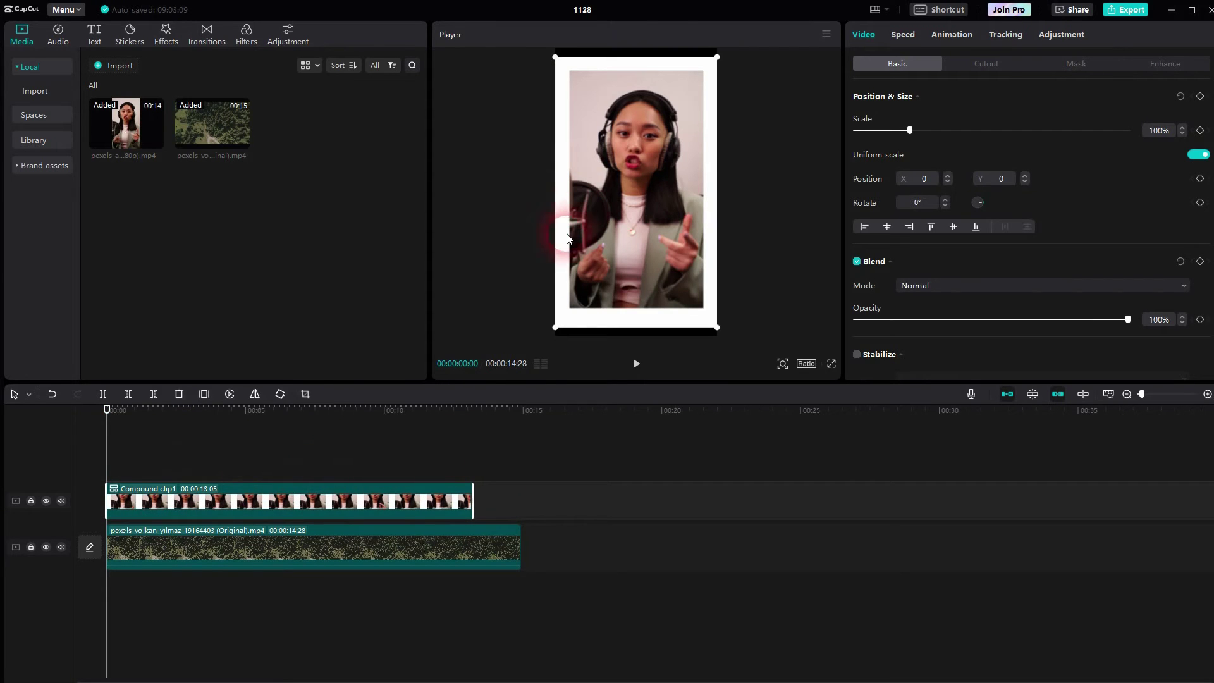
click(602, 448)
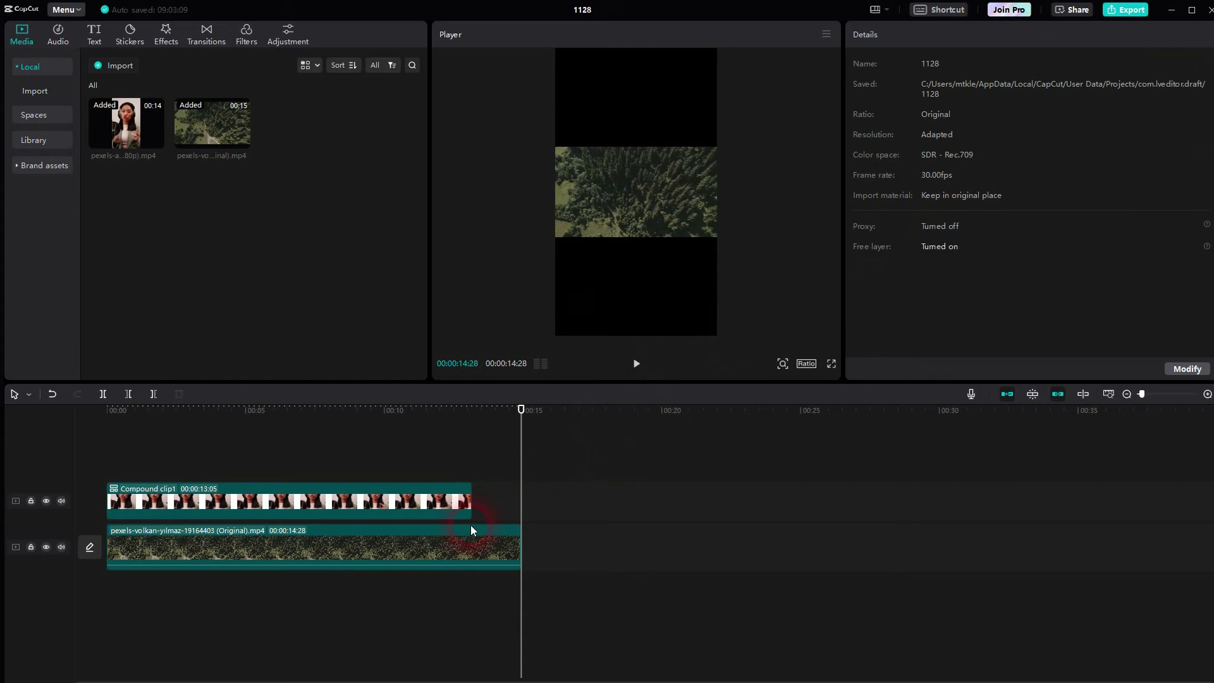
click(457, 550)
click(807, 364)
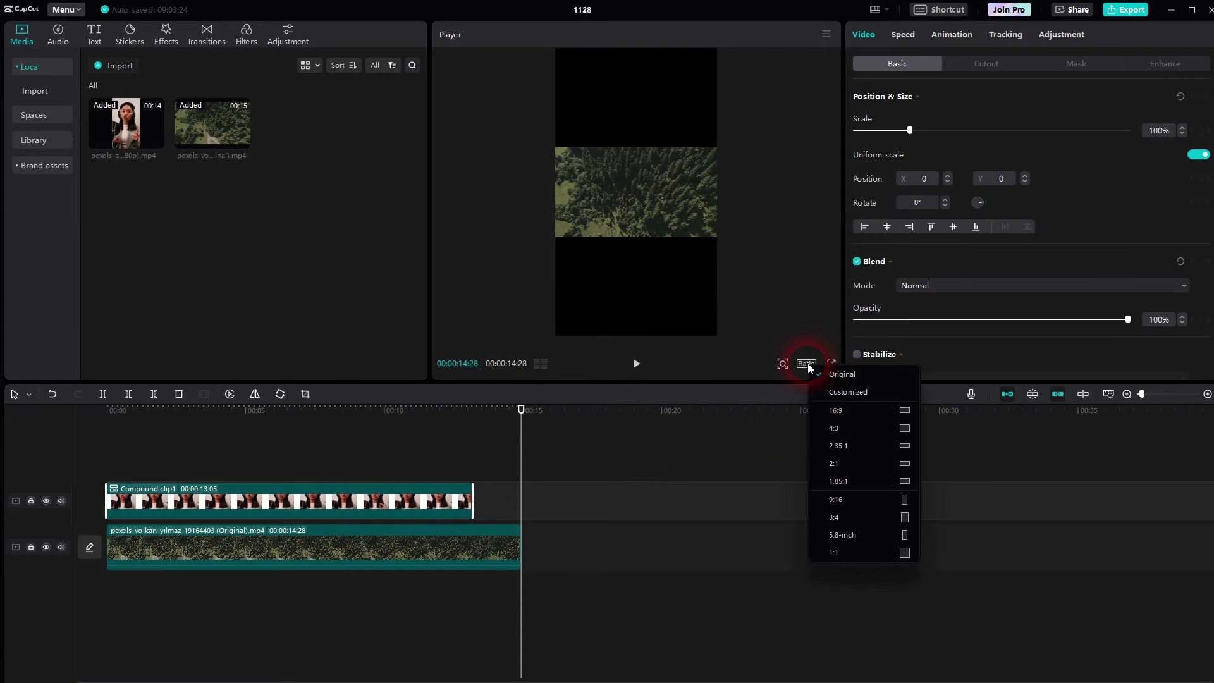
click(853, 411)
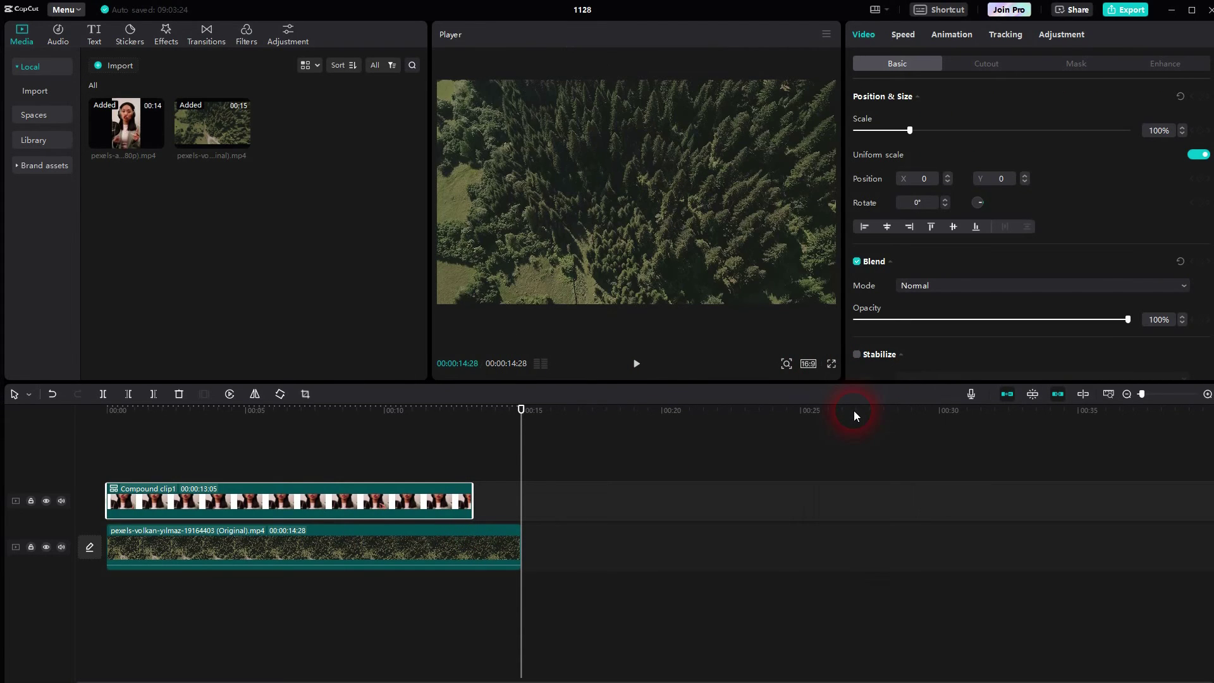
click(378, 545)
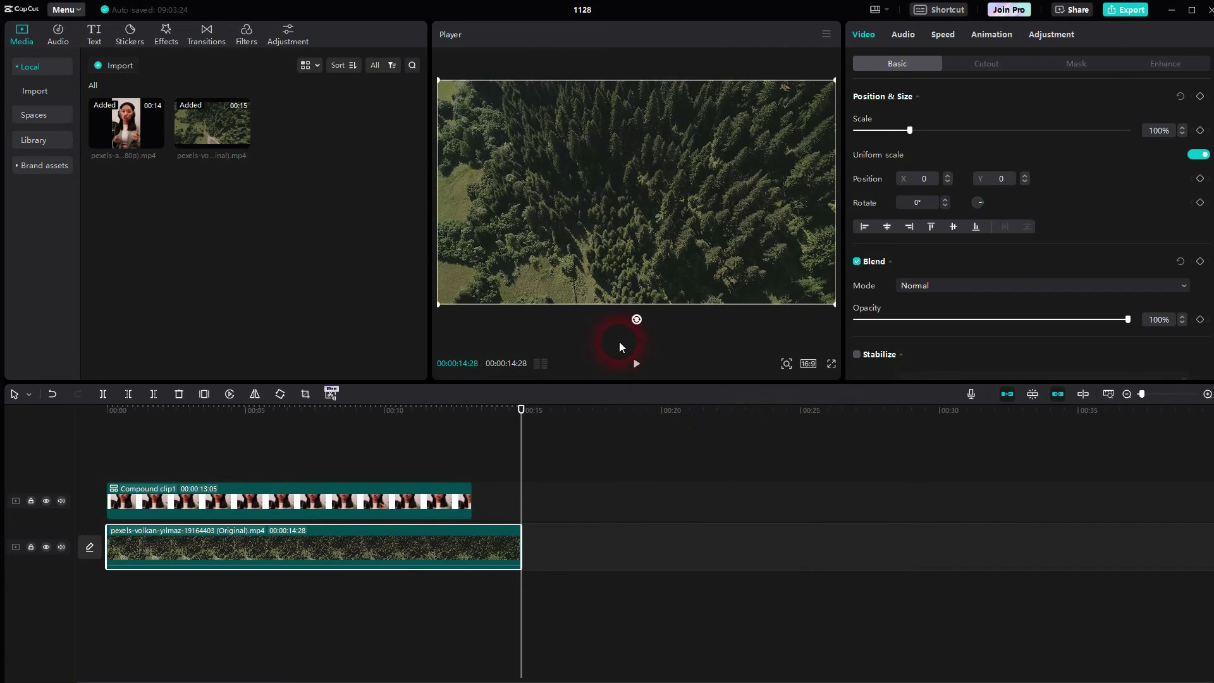
Scale the talking-head compound clip to 57% and move it to the lower-right corner (X 1489, Y -402).
click(270, 503)
drag(520, 409, 92, 448)
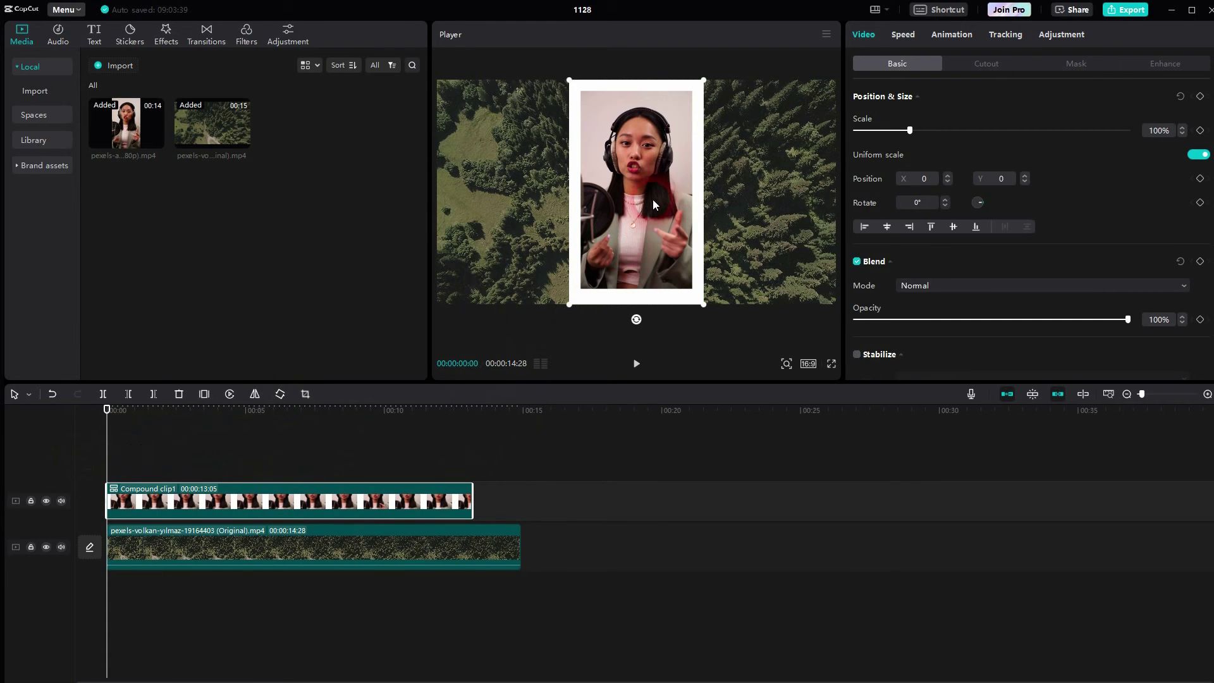
drag(640, 186, 773, 192)
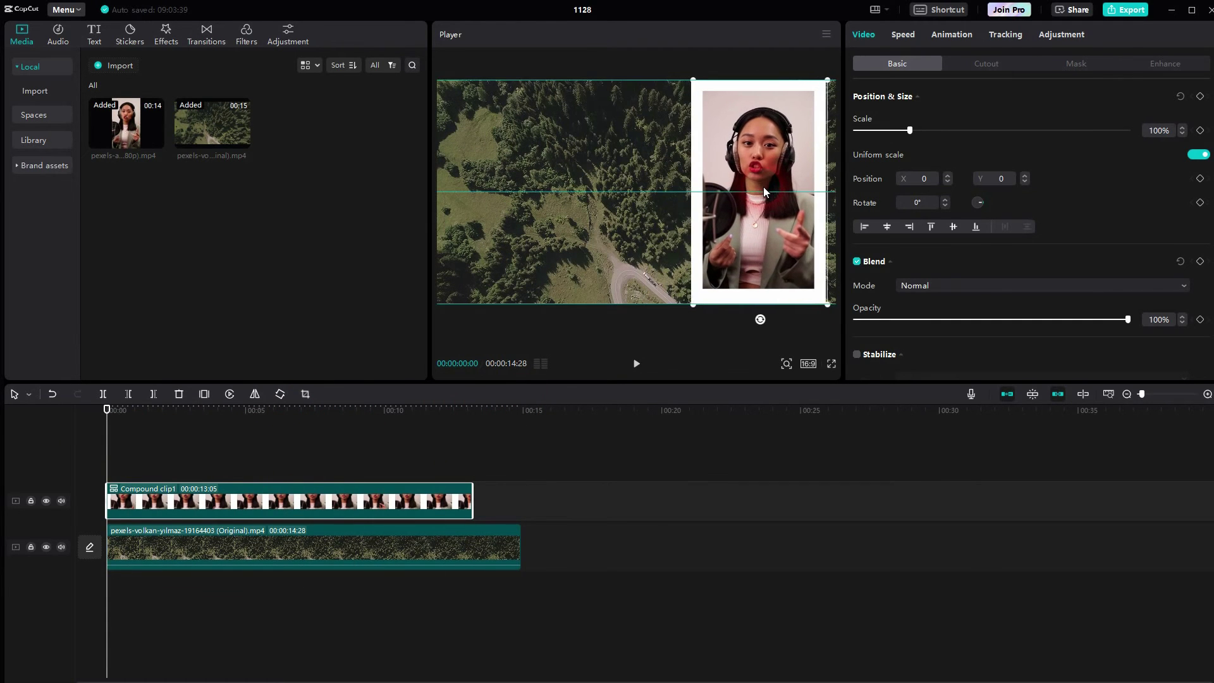
drag(912, 125, 885, 130)
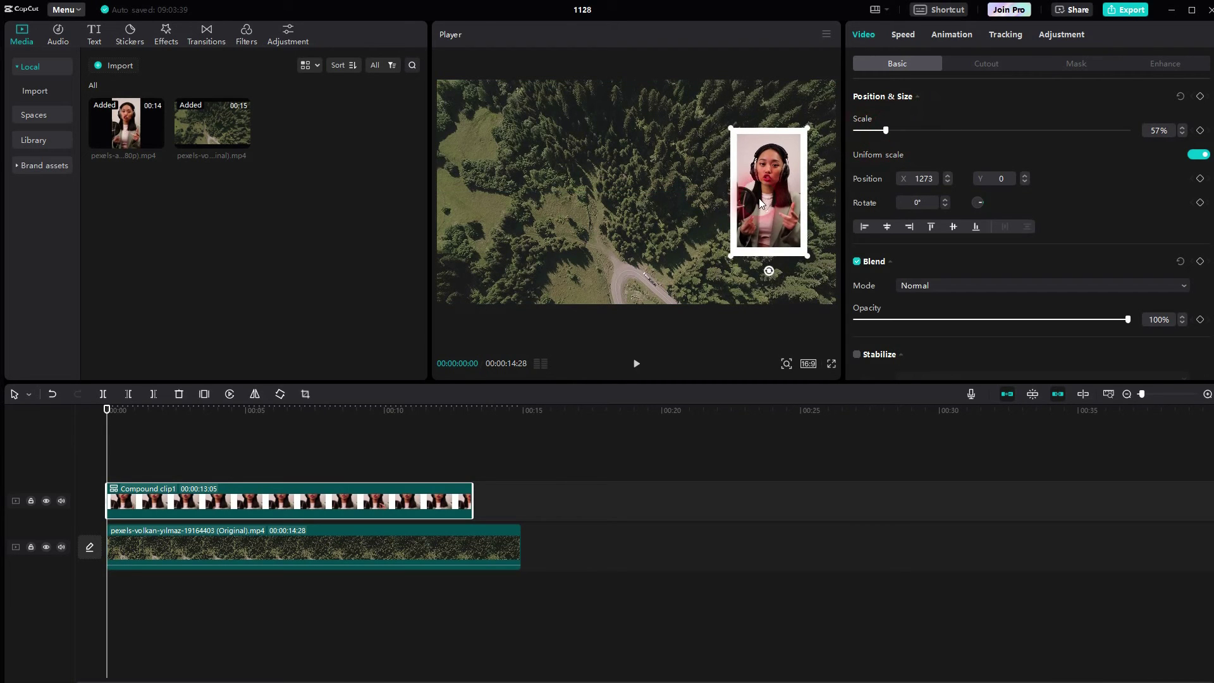
drag(771, 230, 785, 245)
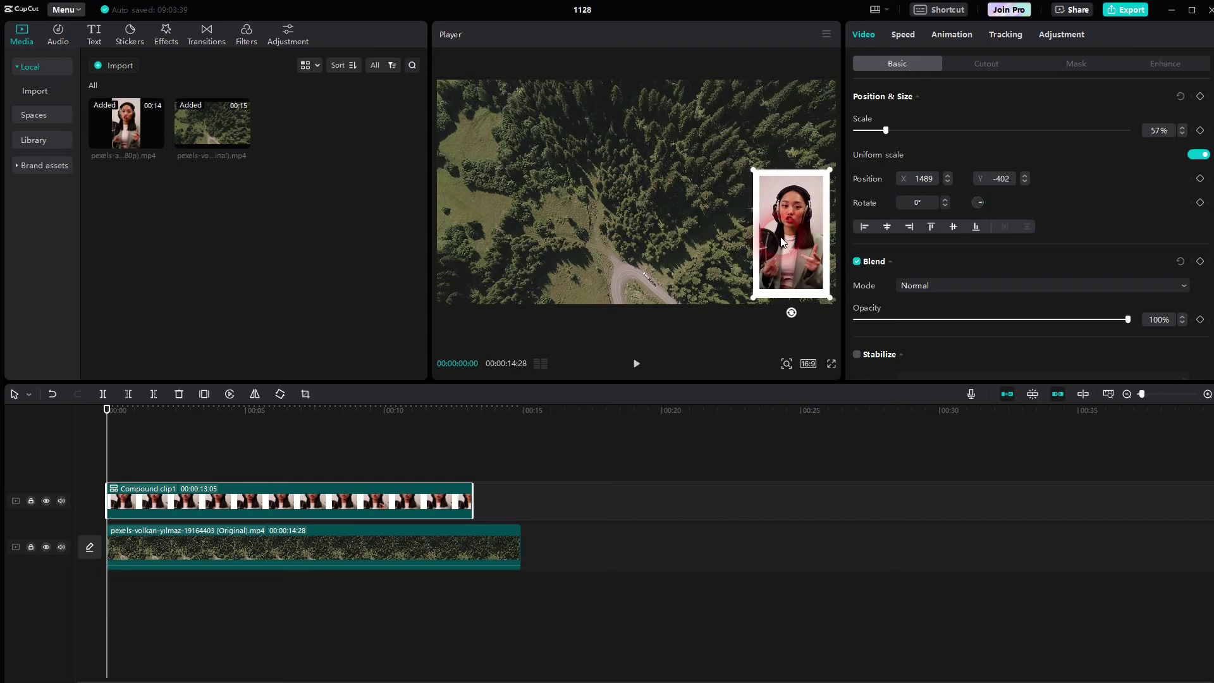
Trim the overlay's top, left, right and bottom edges inward, ease back the top and left, then confirm.
click(306, 394)
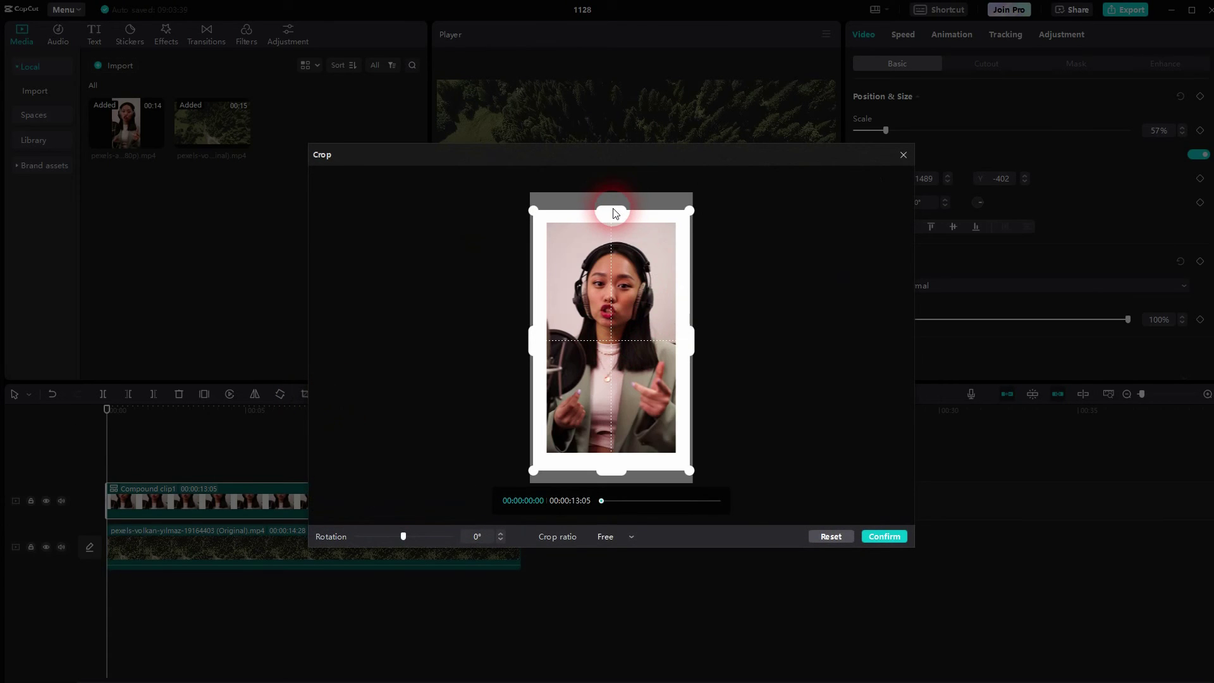
drag(624, 211, 614, 217)
drag(541, 333, 549, 337)
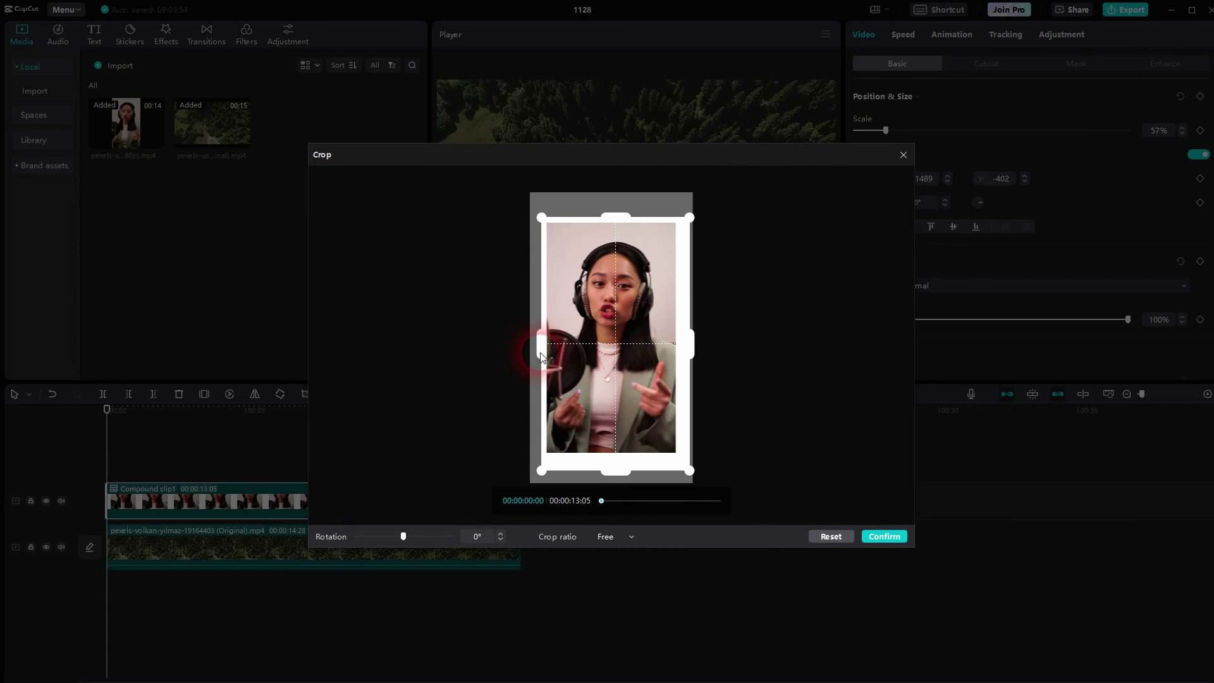
drag(685, 350, 680, 348)
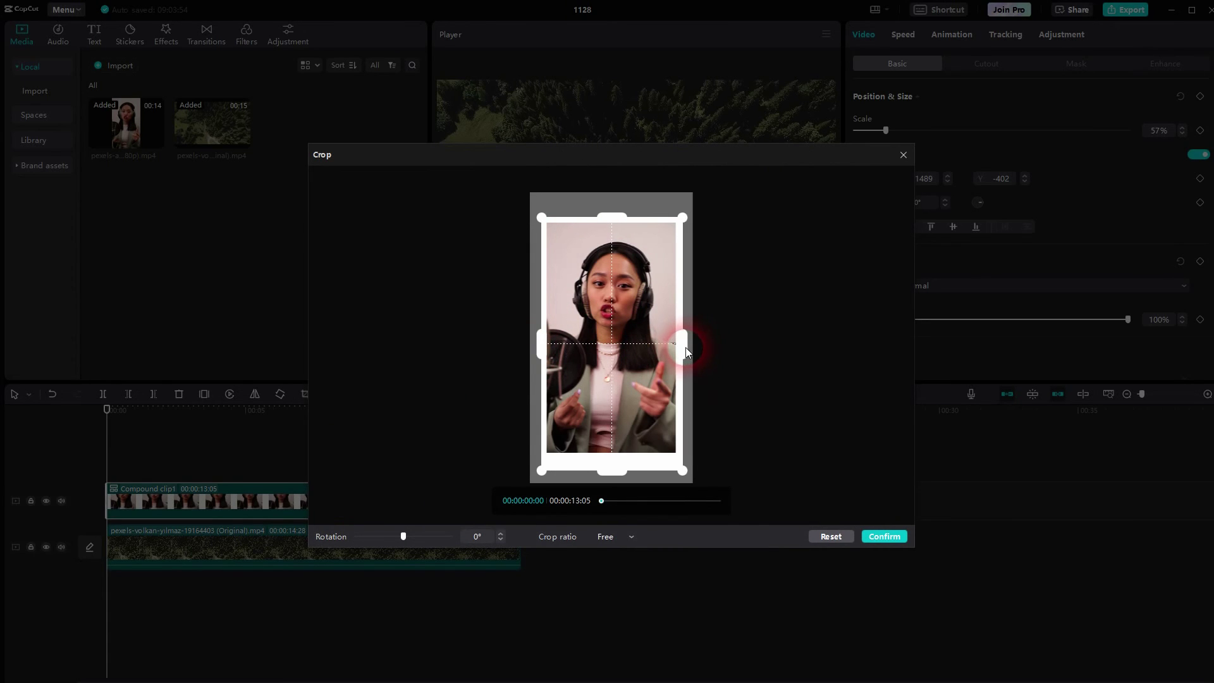
drag(609, 472, 610, 461)
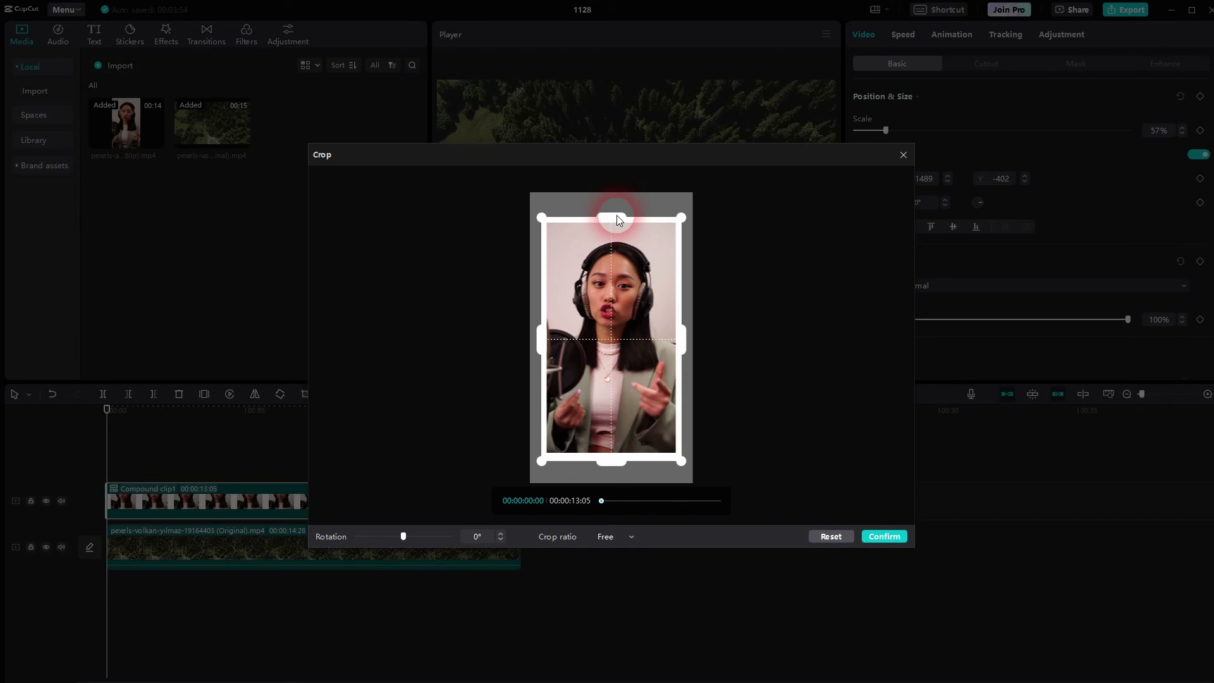
drag(617, 216, 615, 212)
drag(536, 341, 532, 343)
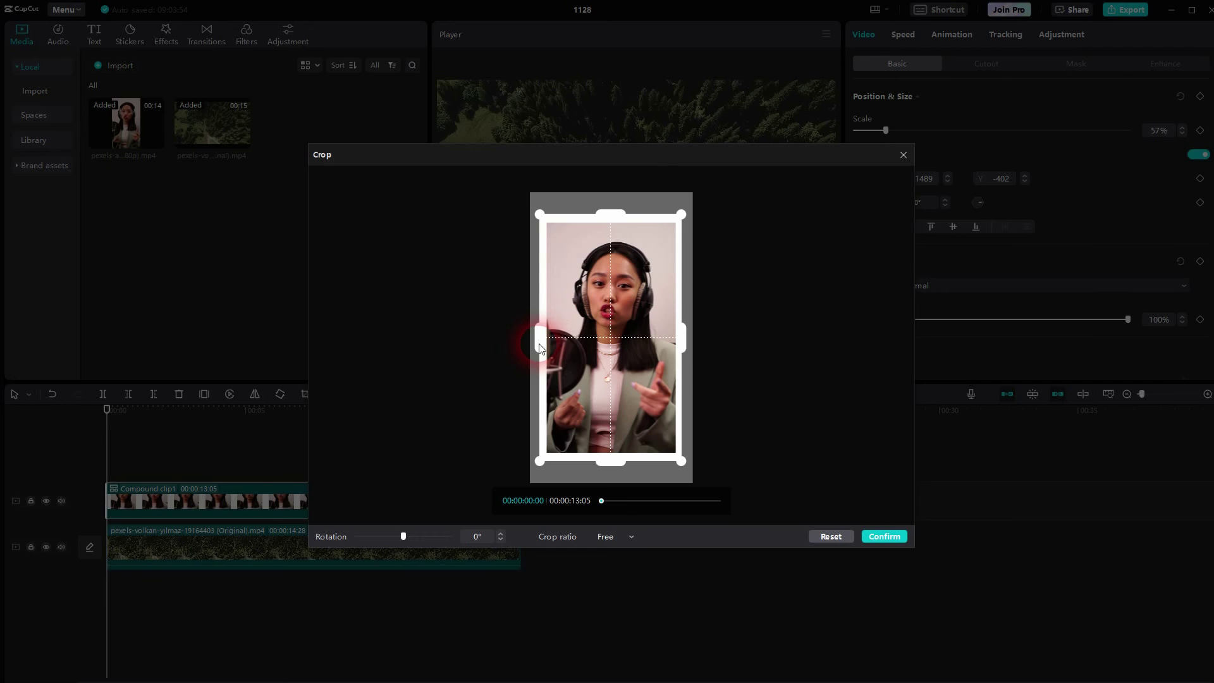
click(886, 537)
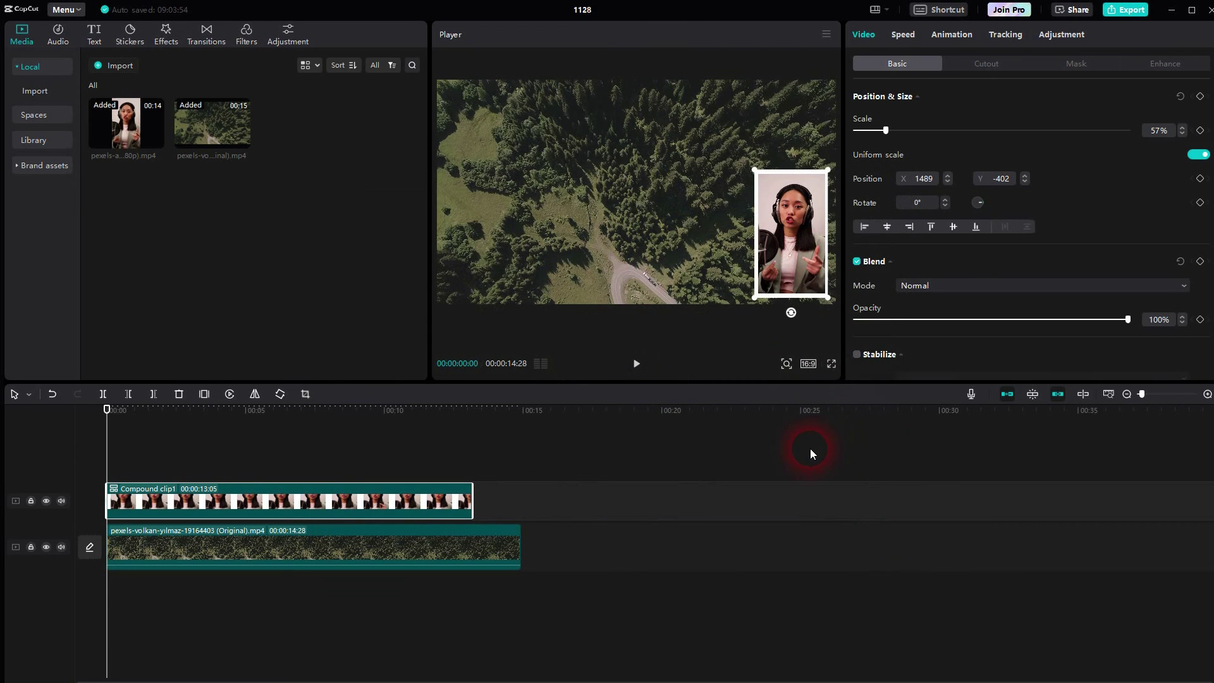
click(810, 448)
drag(521, 407, 366, 418)
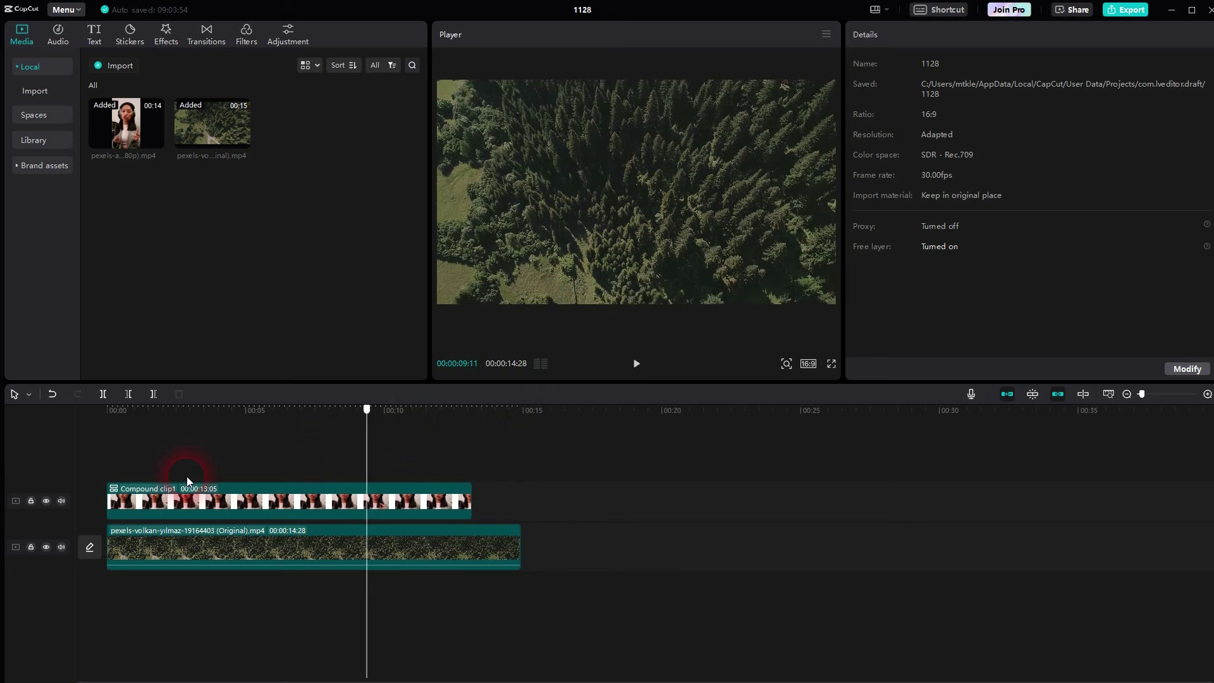
drag(188, 476, 44, 476)
click(636, 363)
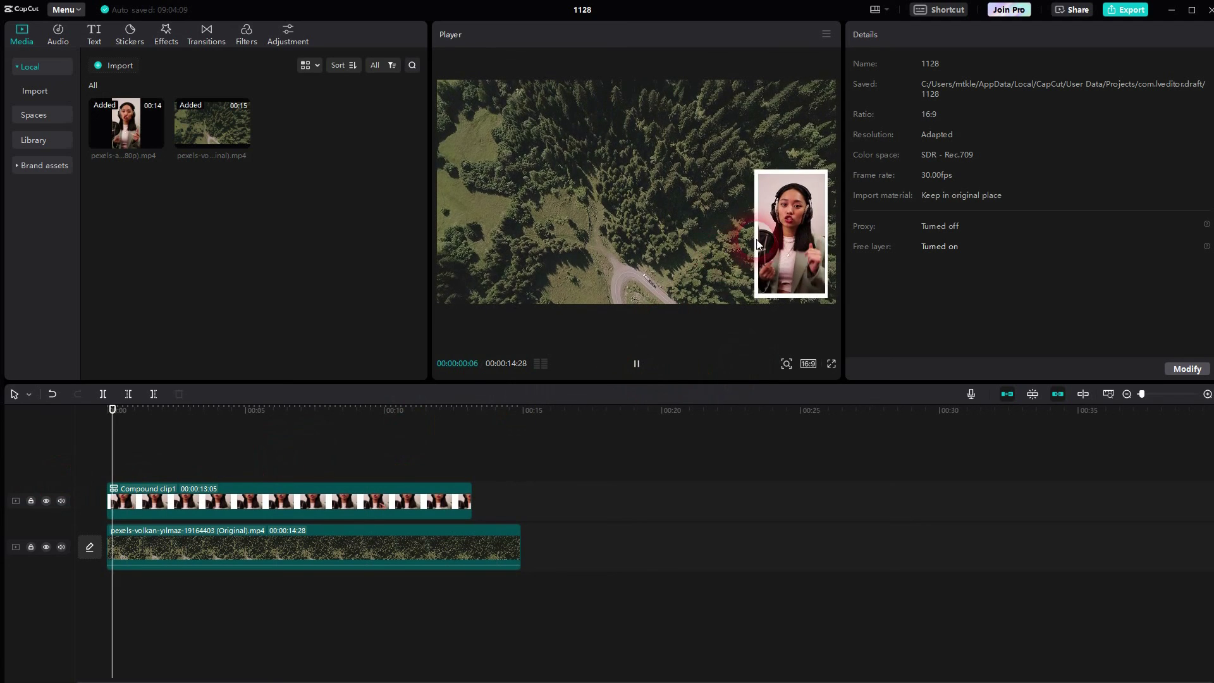